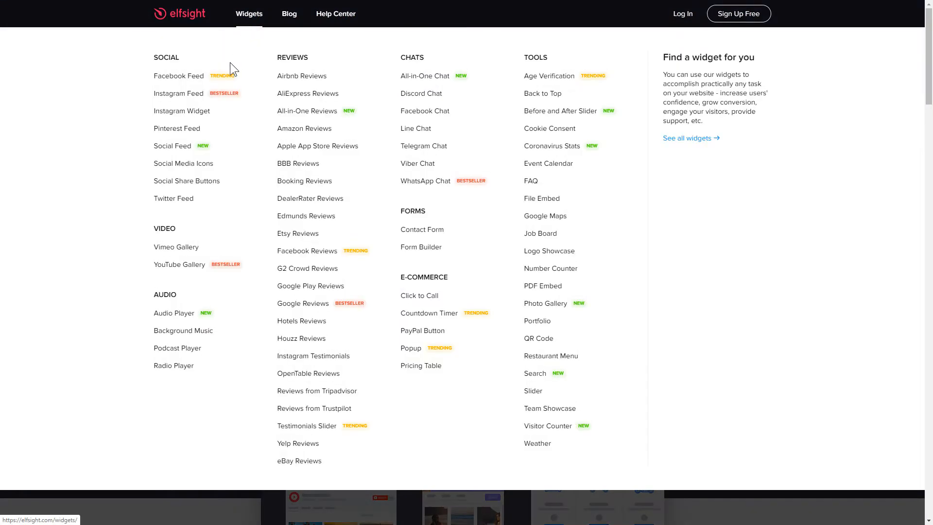
Go to the Social Media Icons widget page from the Widgets menu.
left_click(182, 168)
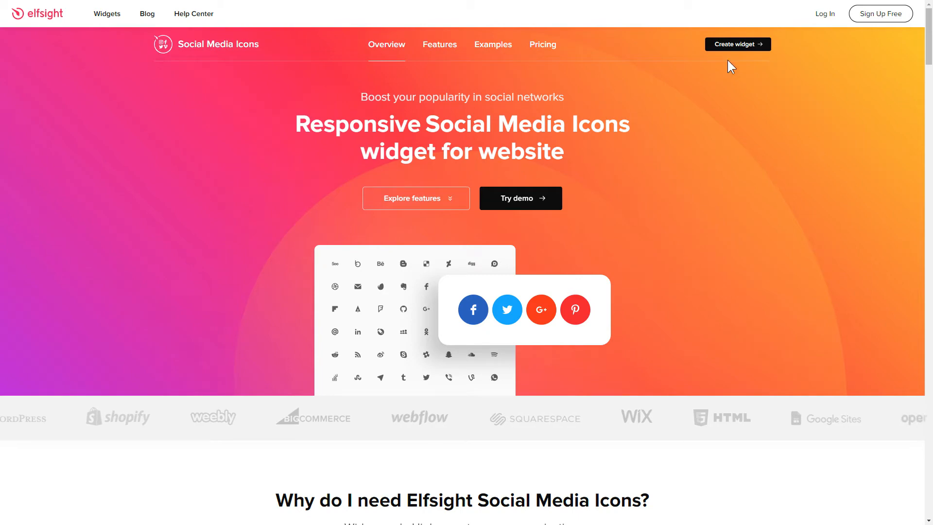
Create a new widget, preview Fixed Icons and Clean Icons, then settle on the round coloured Social Icons template.
left_click(735, 48)
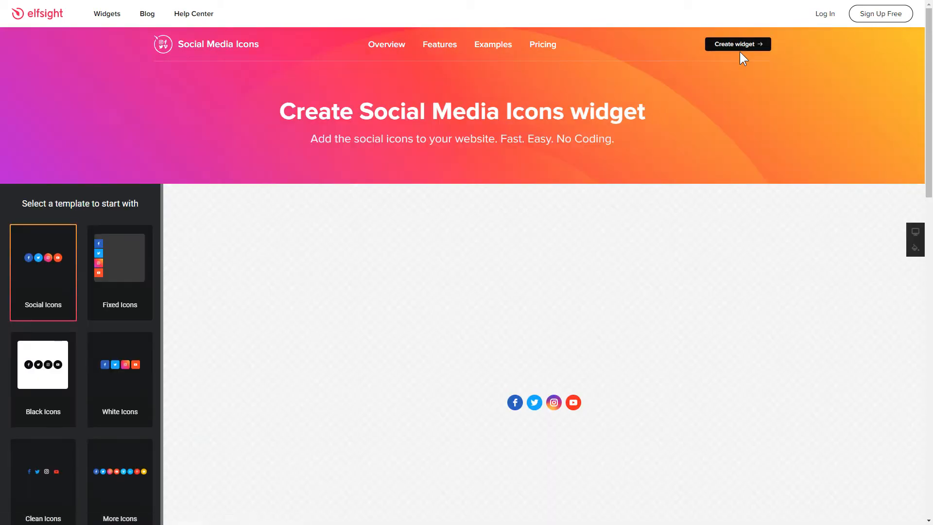
left_click_drag(929, 131, 929, 184)
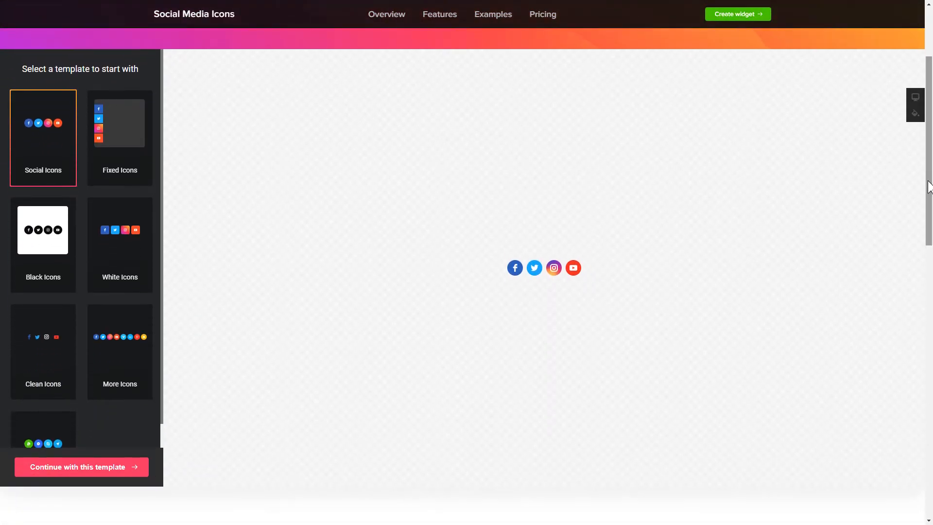
left_click(119, 161)
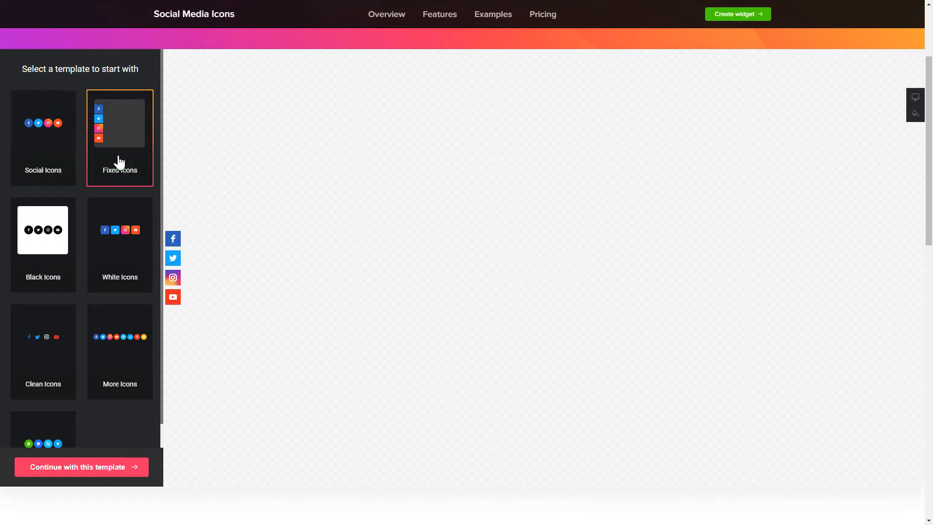
left_click(43, 368)
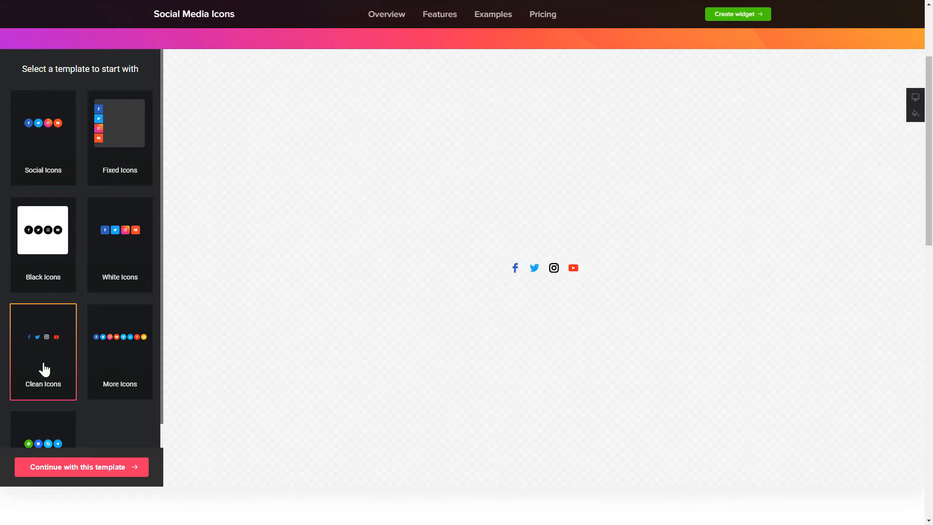
left_click(46, 149)
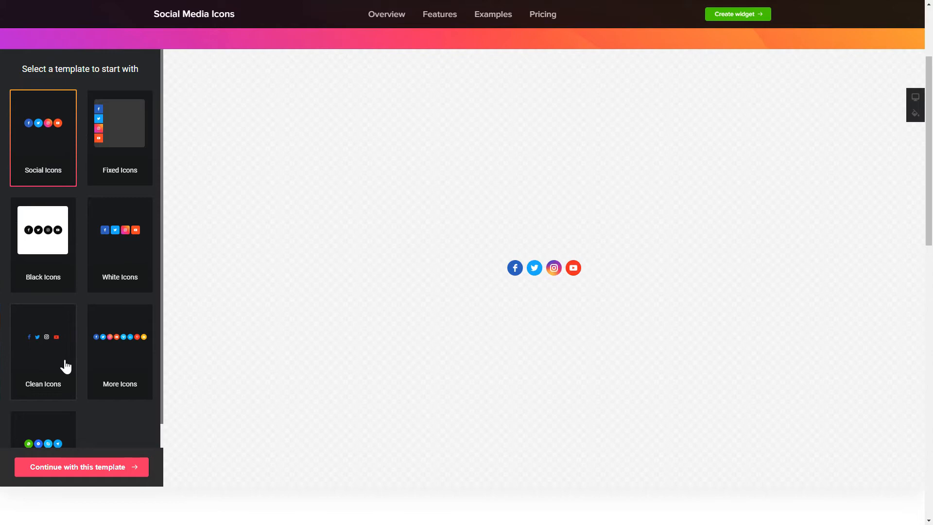
Continue with the template and briefly inspect the Facebook icon's settings.
left_click(77, 472)
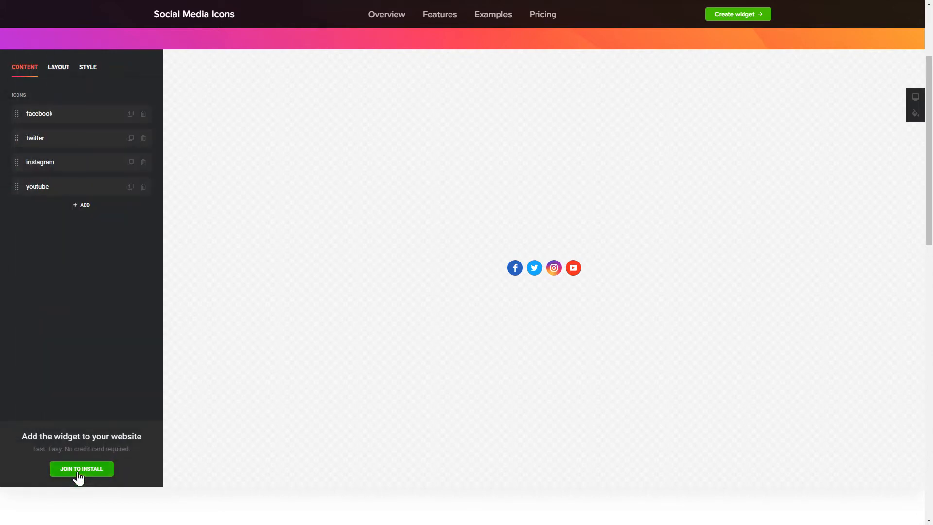
left_click(84, 114)
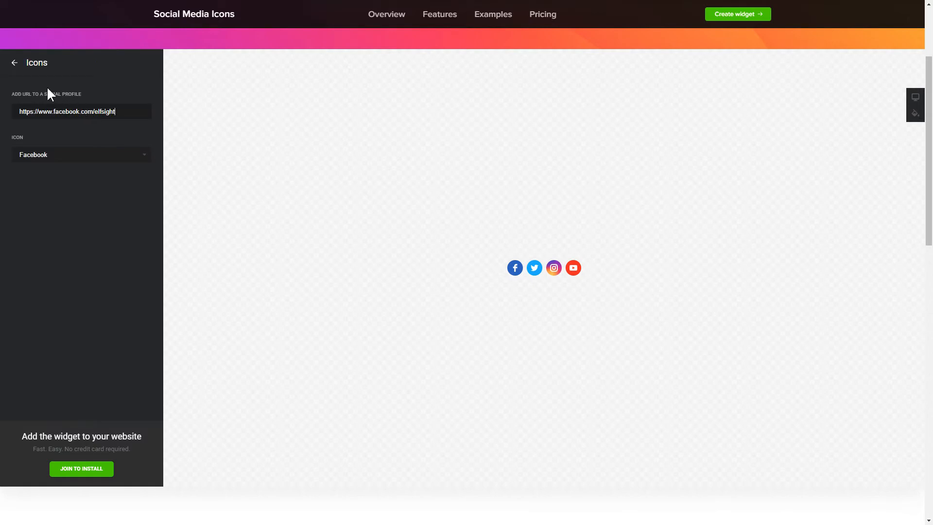
left_click(14, 64)
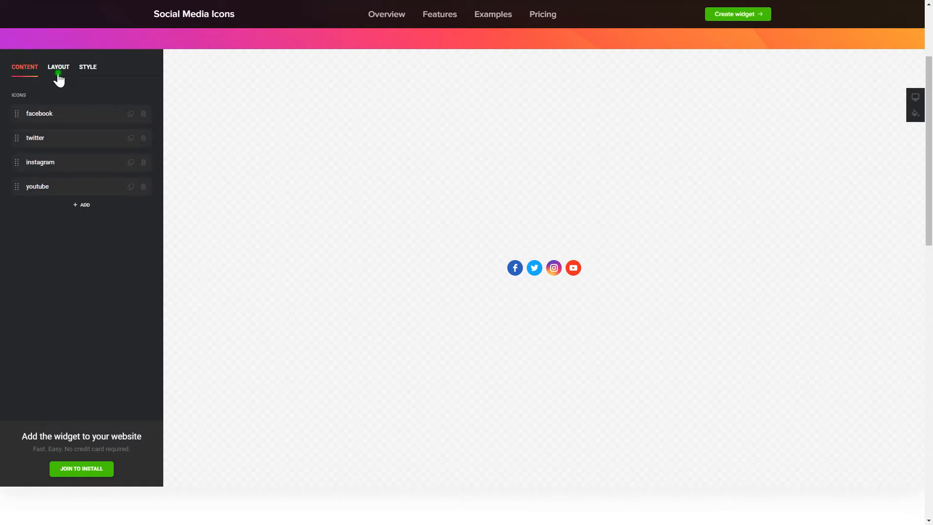
In Layout, set Location to Floating and Position to Right.
left_click(57, 70)
left_click(115, 157)
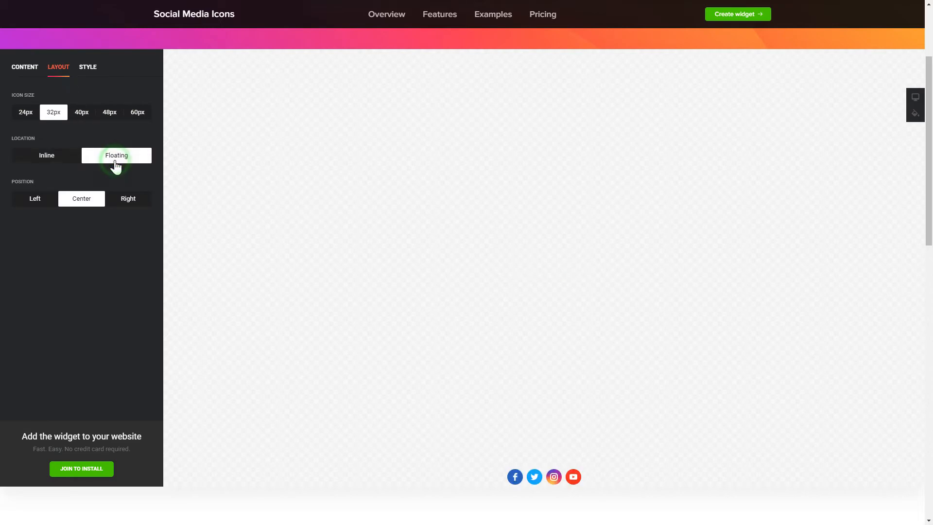
left_click(126, 205)
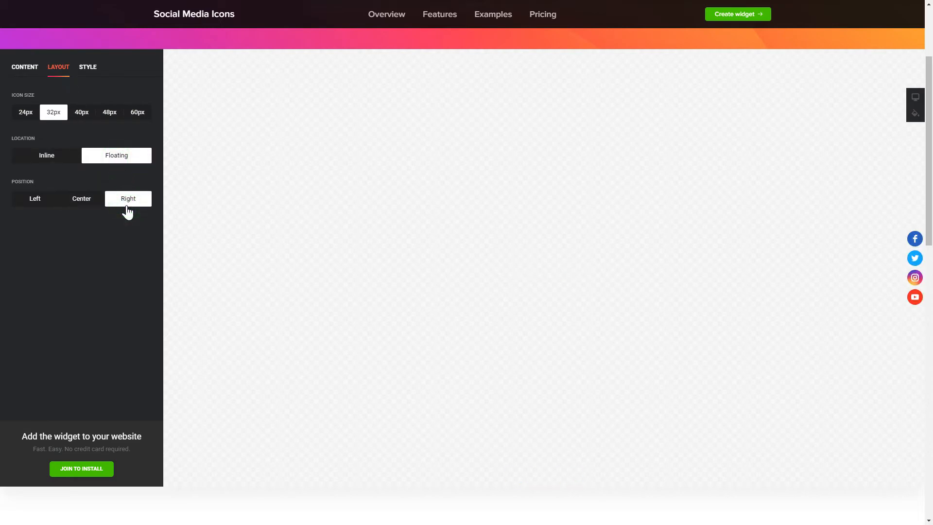
left_click(88, 68)
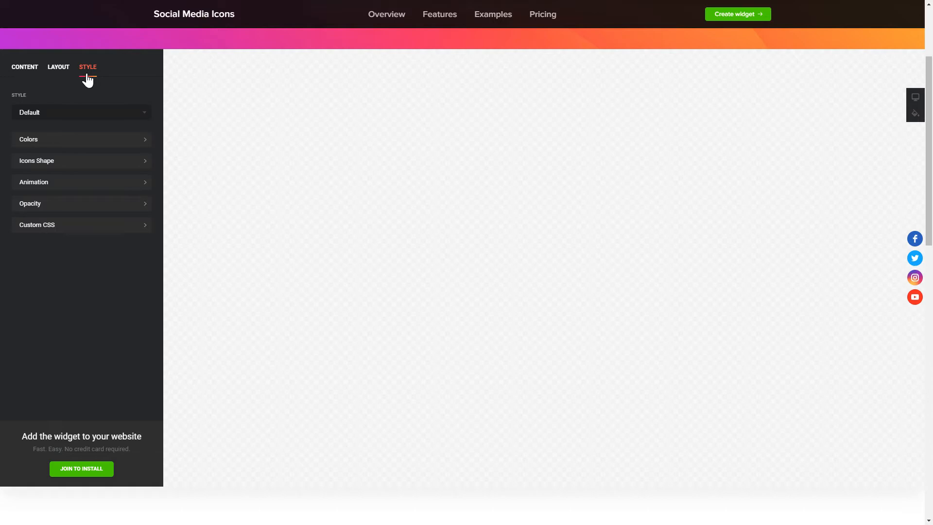
Choose Join to Install and sign up with an email and password.
left_click(24, 72)
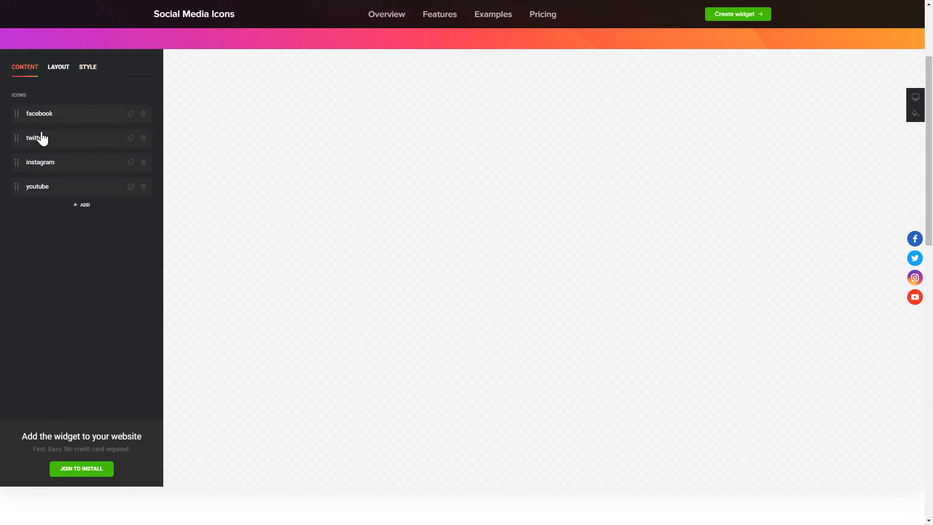
left_click(82, 471)
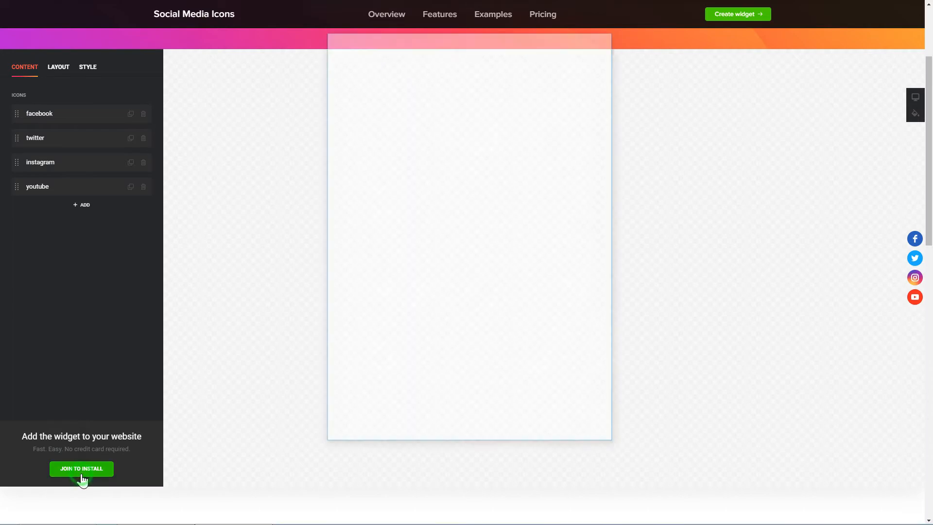
left_click(524, 186)
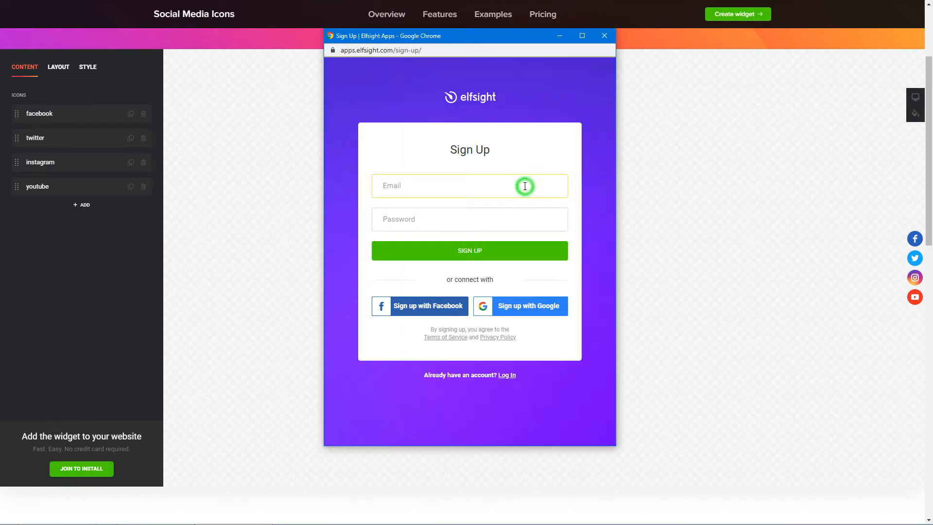
type("example@elfsight.com")
left_click(524, 219)
type("••••••••••")
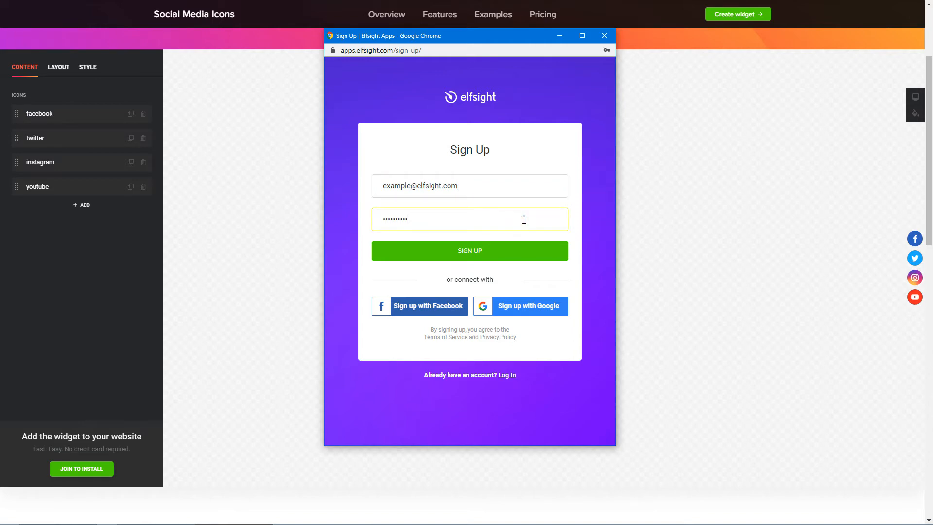
left_click(468, 255)
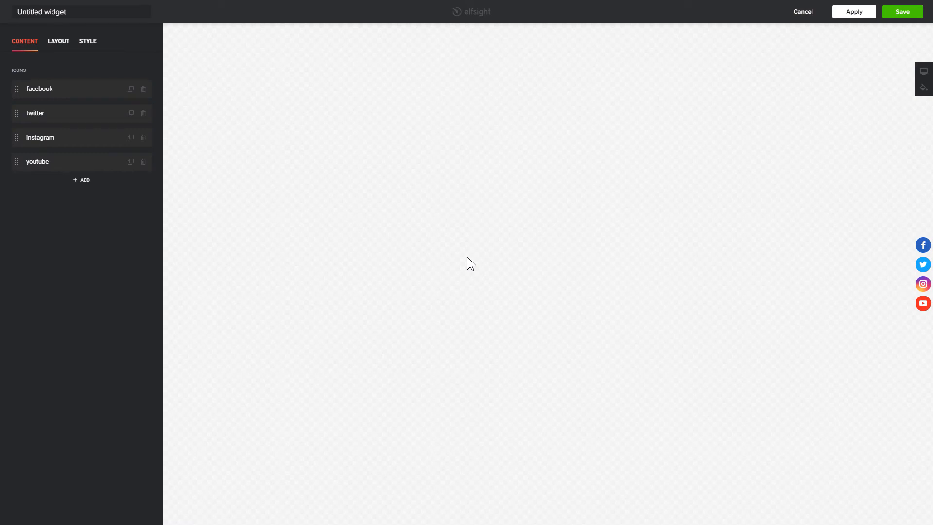
Save the untitled widget, bringing up the Add the widget to your website dialog.
left_click(903, 13)
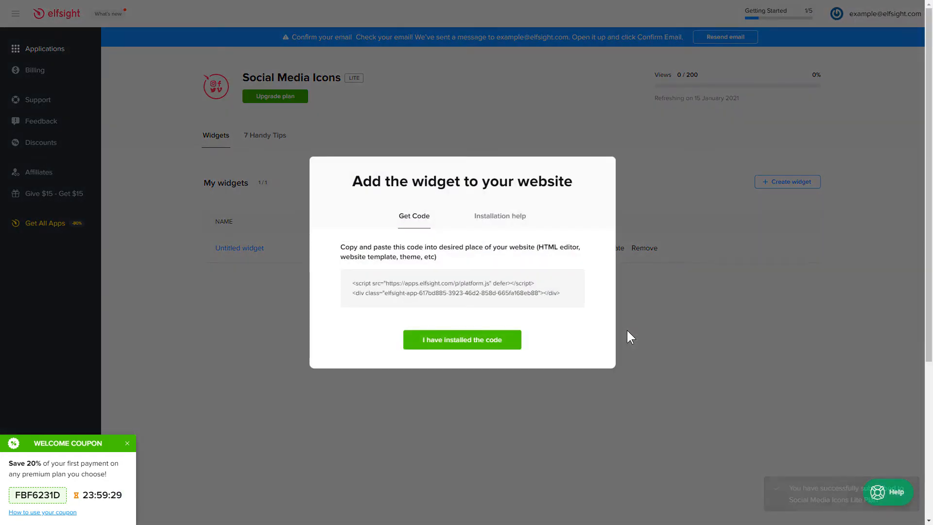
Copy the script and div embed code from the Get Code box.
left_click(570, 299)
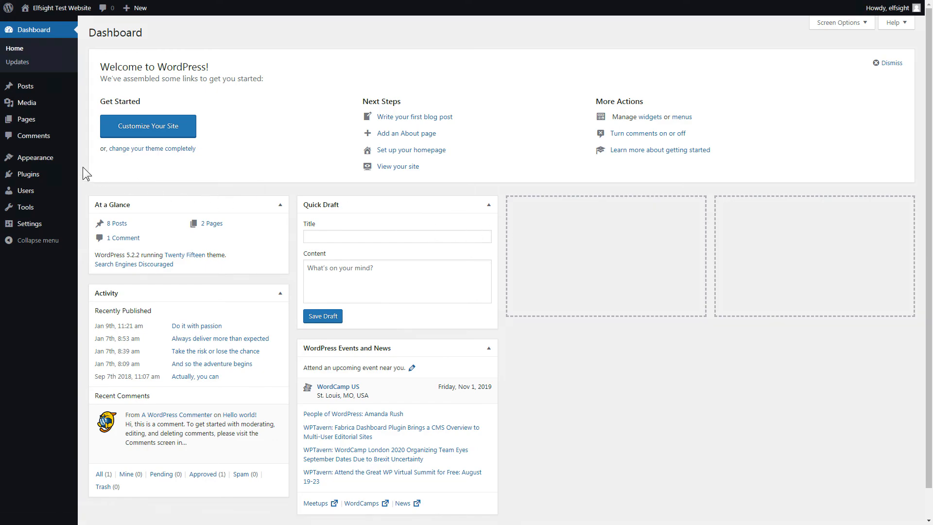
mouse_move(35, 158)
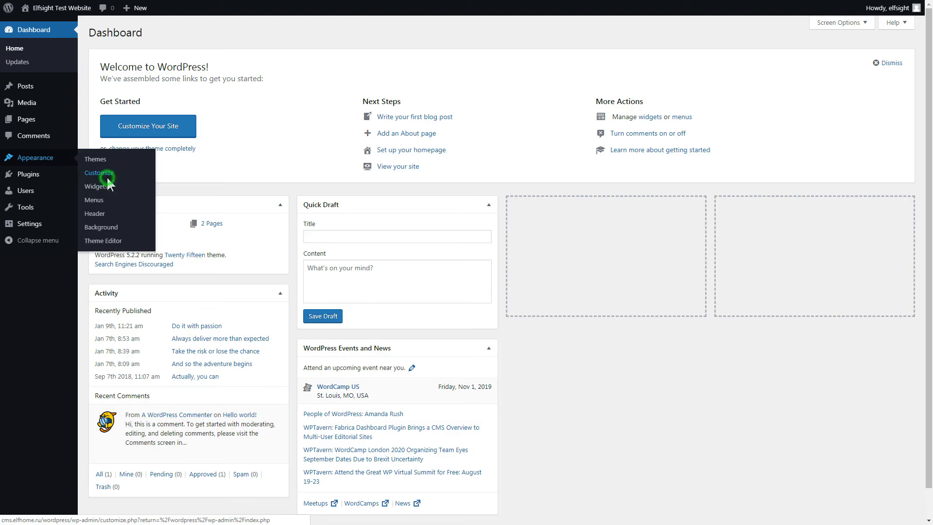
In the Customizer, add a Custom HTML widget to the sidebar Widget Area.
left_click(108, 177)
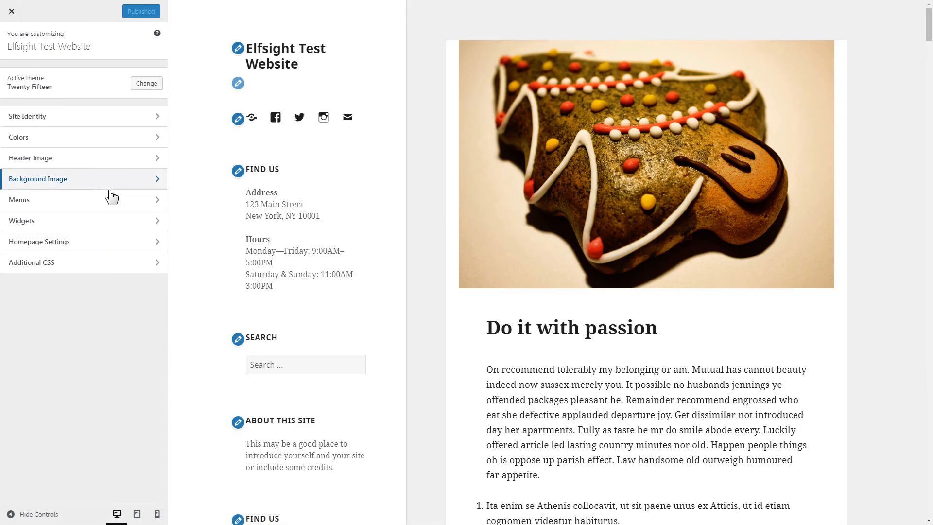
left_click(110, 221)
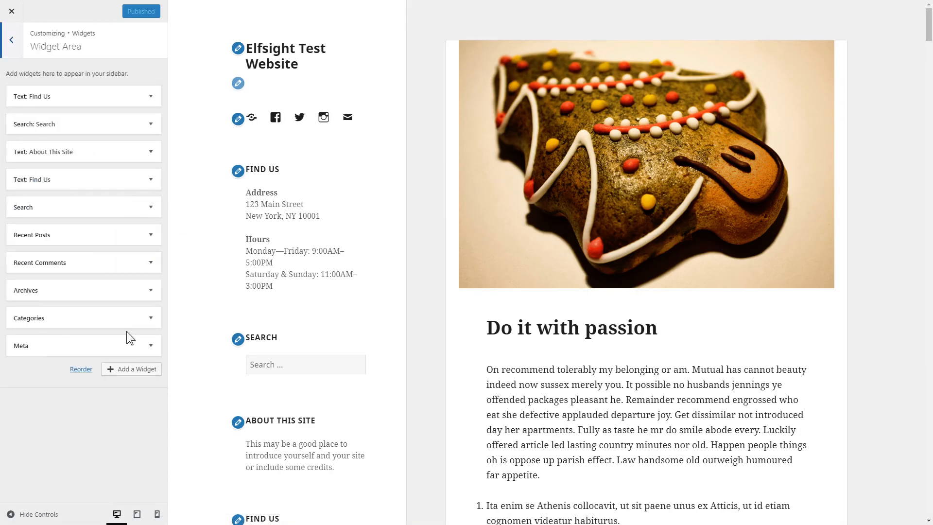
left_click(131, 373)
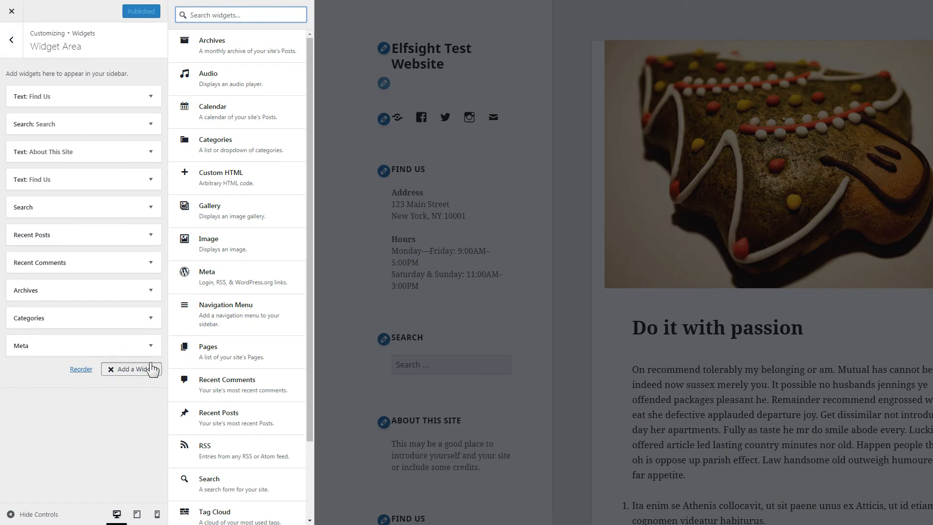
left_click(273, 186)
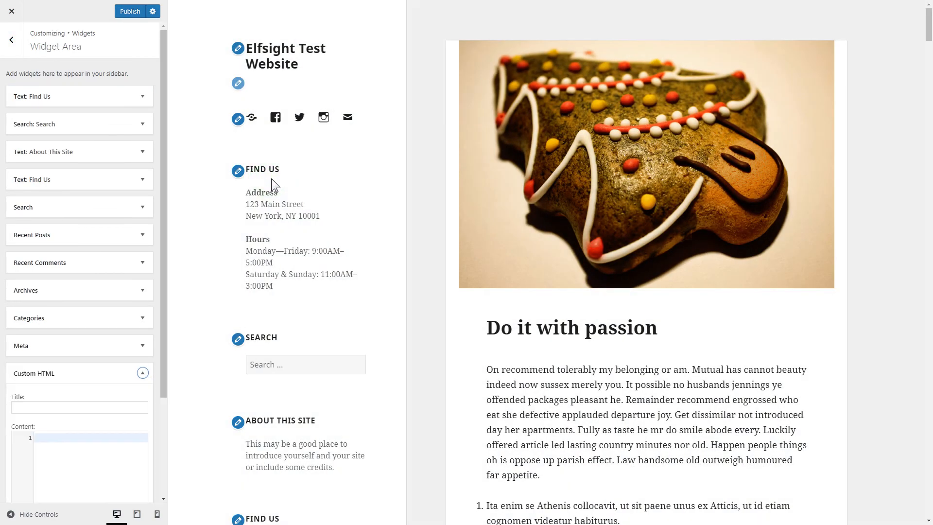
left_click_drag(162, 181, 160, 259)
Paste the Elfsight embed code into the Content box and mark the widget Done.
right_click(55, 310)
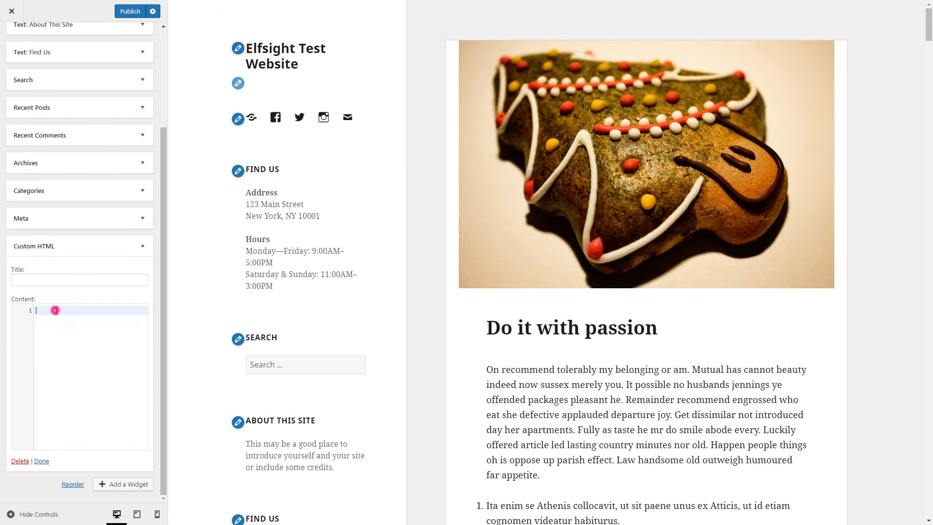
left_click(108, 369)
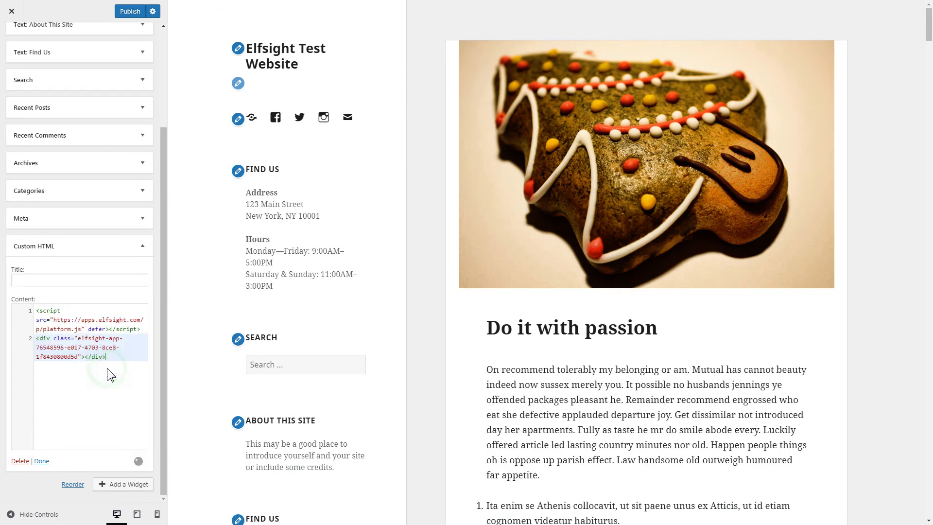
left_click(41, 460)
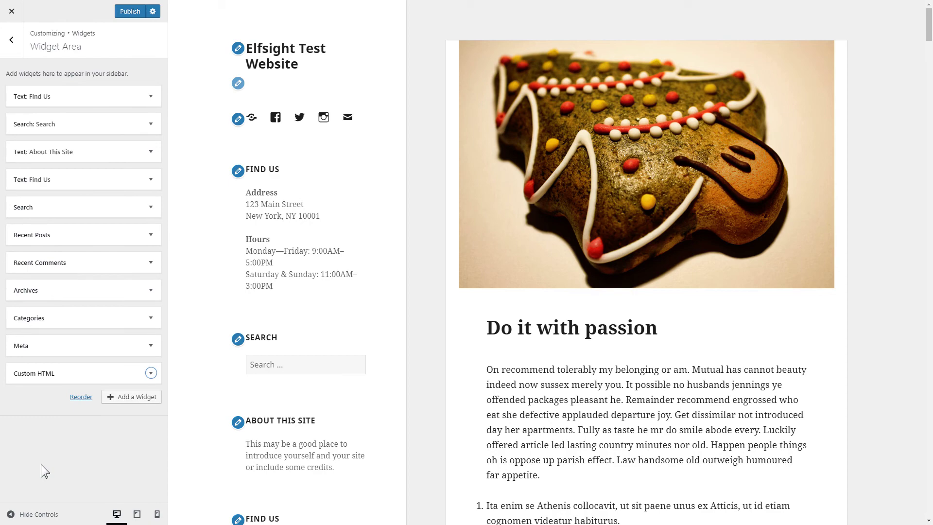
Publish the Customizer changes so the floating icons appear on the live site's right edge.
left_click(130, 16)
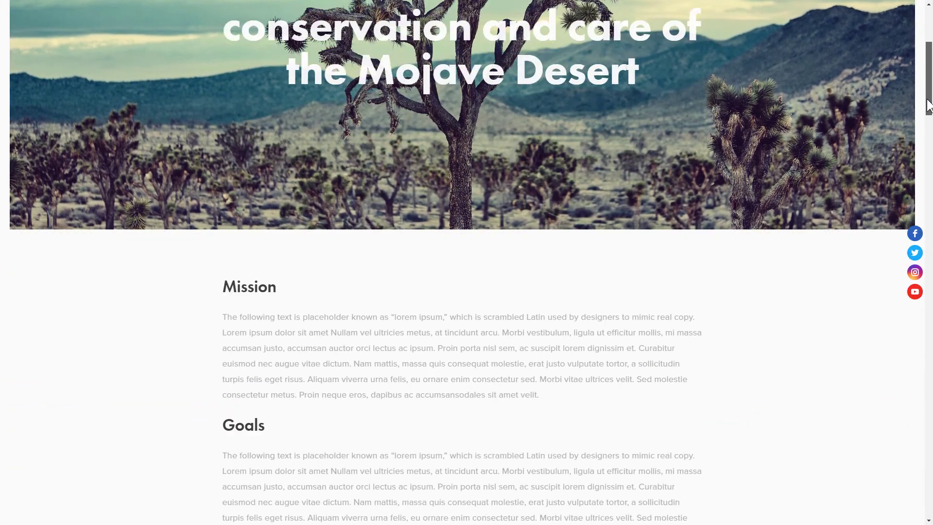
left_click_drag(929, 62, 928, 139)
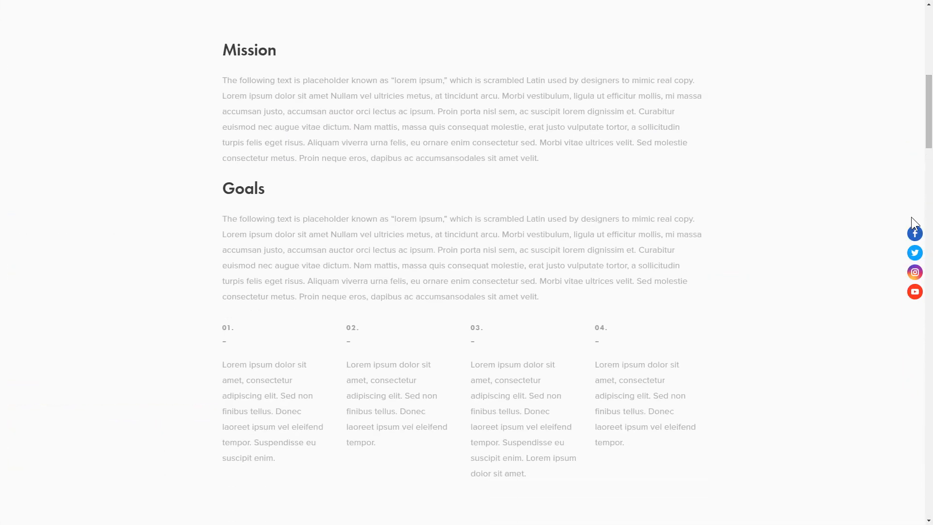